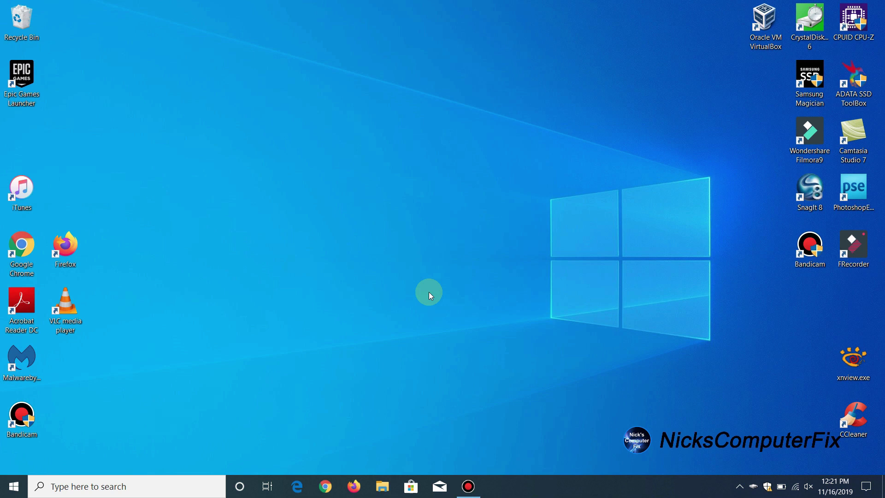
# - Disconnect from Skybird5 and connect the laptop to the Skybird_5GEXT network
pyautogui.click(796, 486)
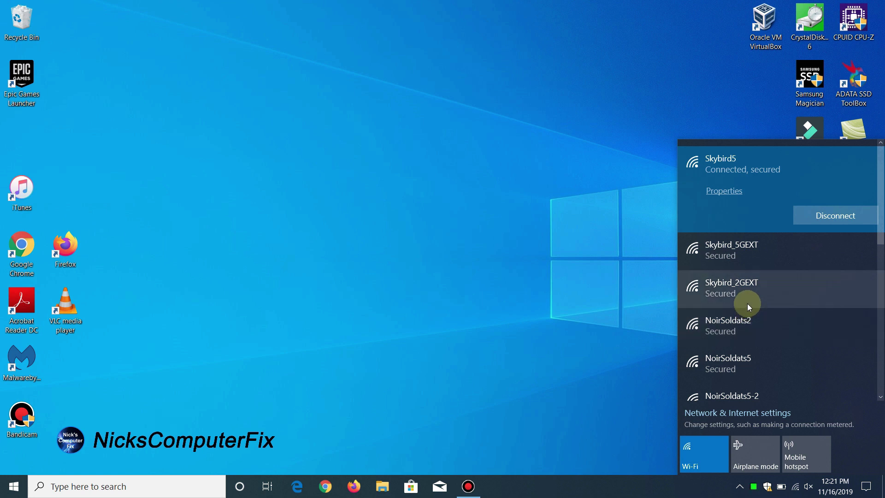
pyautogui.scroll(-1, 748, 304)
pyautogui.scroll(-2, 747, 304)
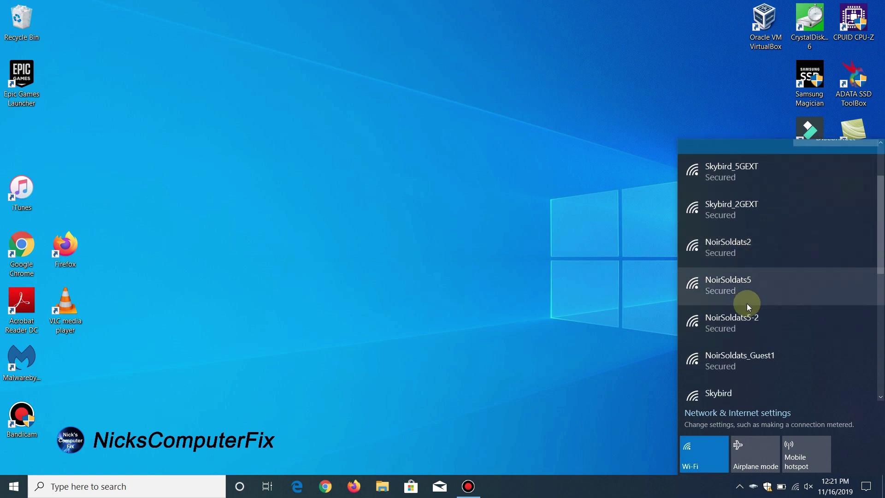
pyautogui.scroll(-1, 747, 304)
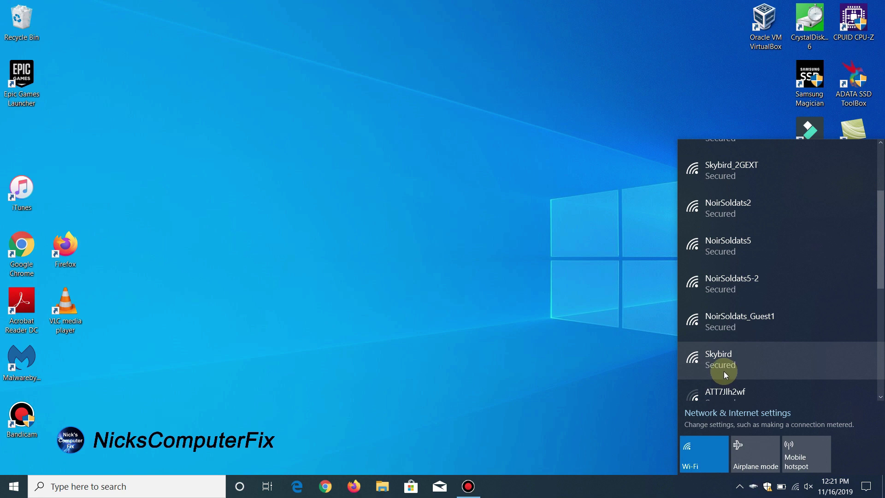
pyautogui.scroll(2, 723, 371)
pyautogui.scroll(2, 722, 372)
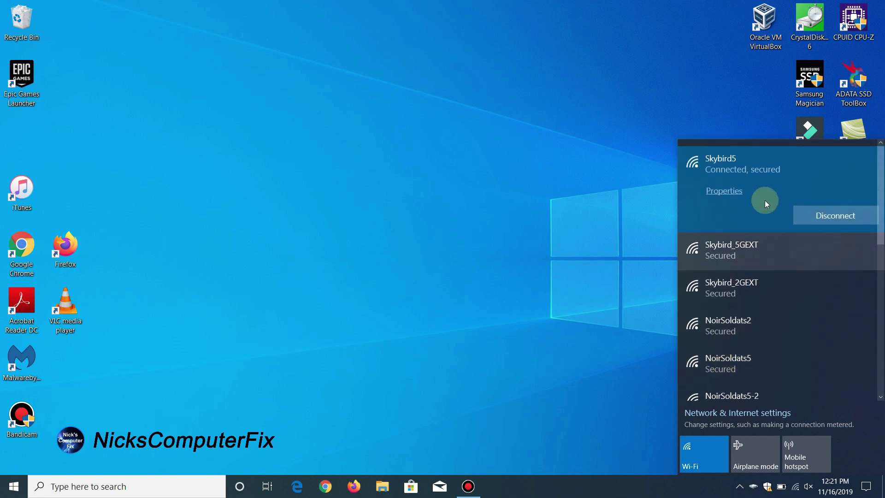
pyautogui.click(832, 218)
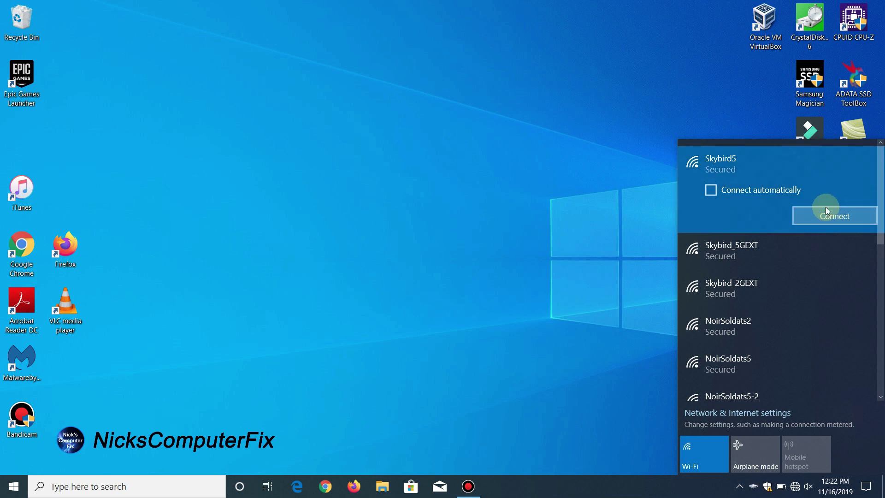
pyautogui.click(760, 262)
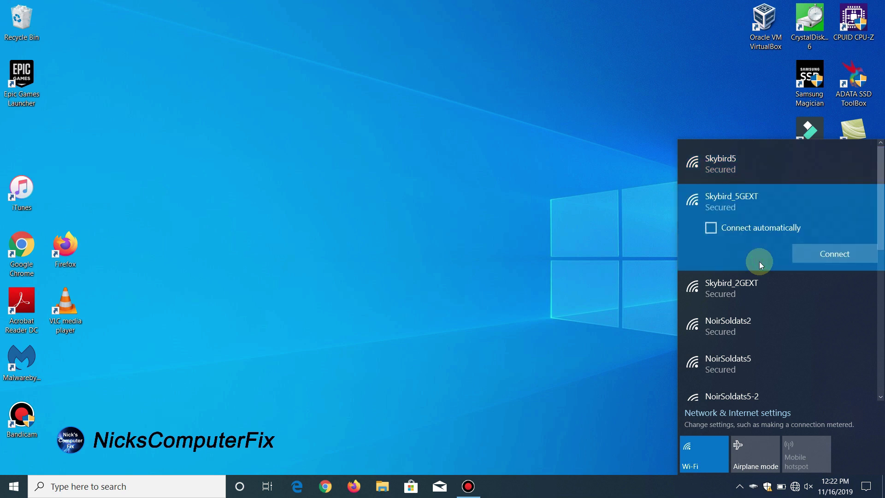
pyautogui.click(828, 254)
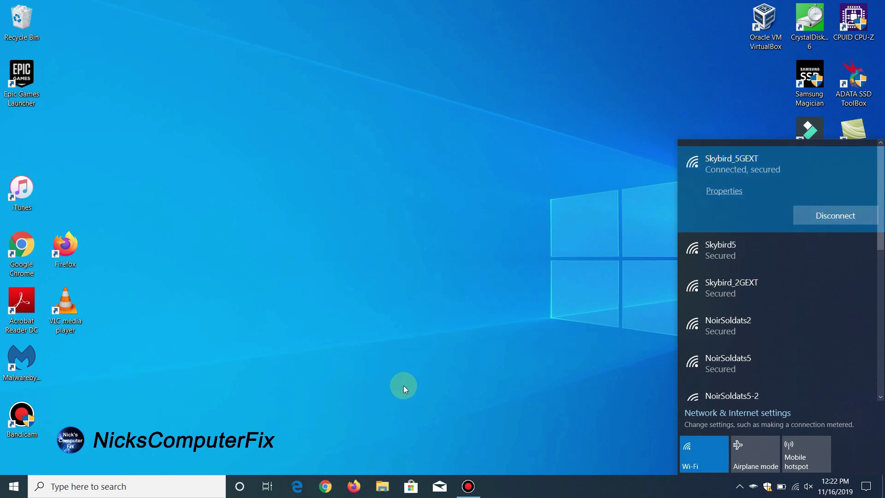
# - Launch Firefox from the taskbar to confirm the connection works
pyautogui.click(355, 488)
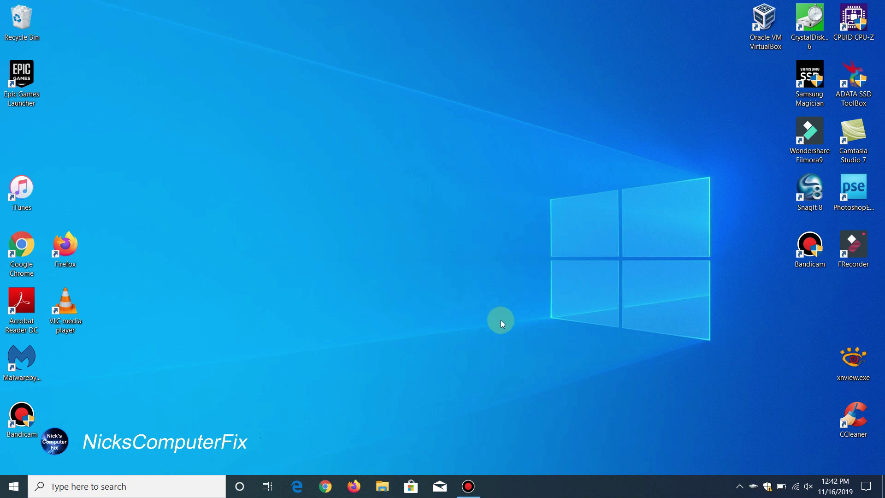
# - Connect to the open NETGEAR_EXT network so mywifiext.net loads in Firefox
pyautogui.click(795, 488)
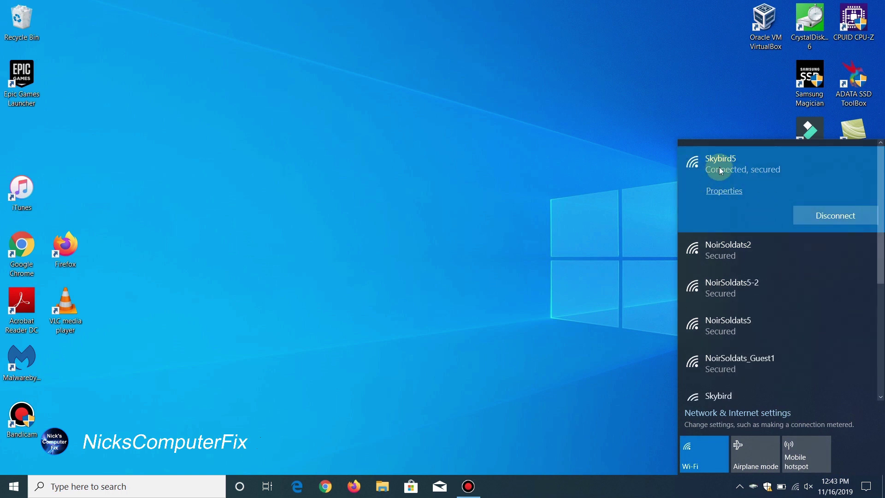
pyautogui.moveTo(879, 207); pyautogui.dragTo(880, 291)
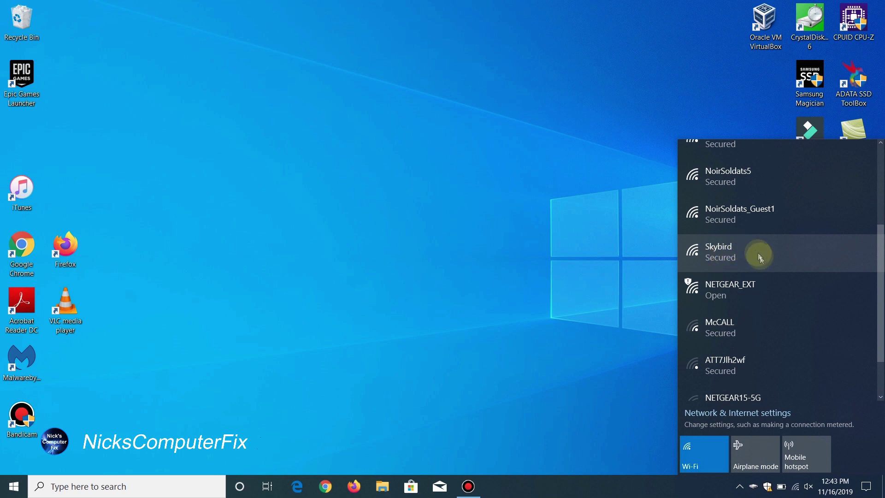
pyautogui.click(739, 302)
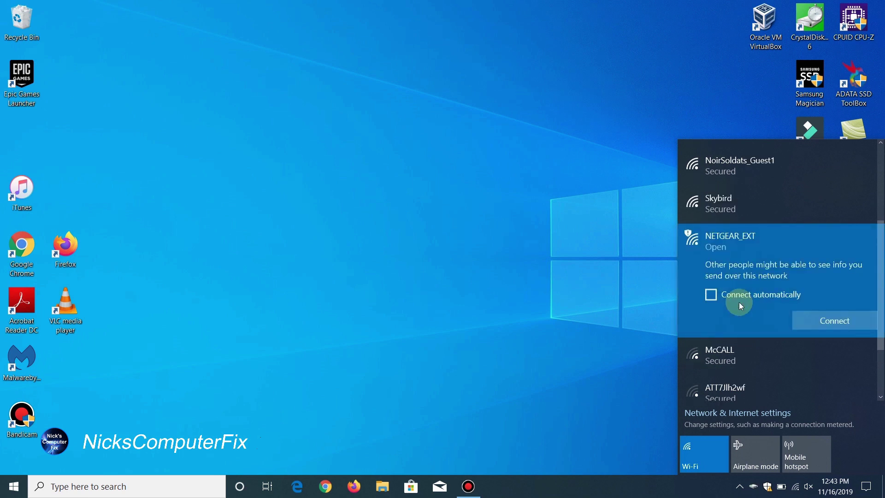
pyautogui.click(832, 323)
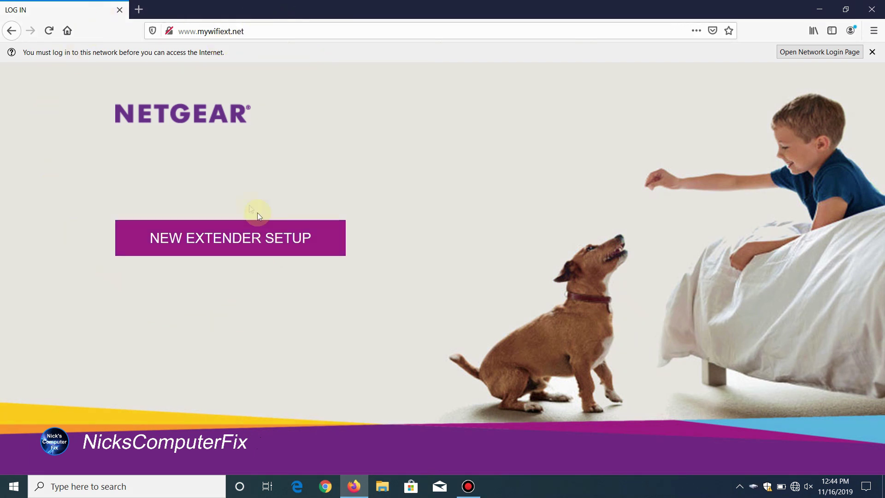
# - Start New Extender Setup and submit the admin account with email, password and security questions
pyautogui.click(201, 249)
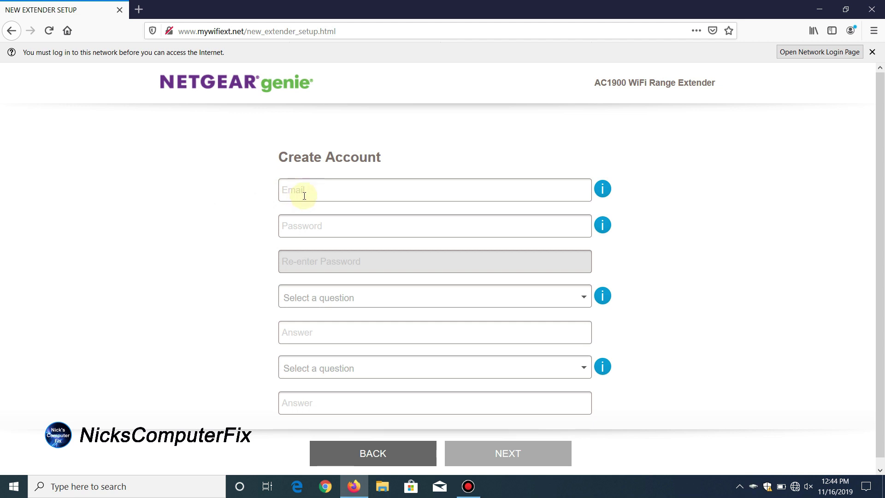
pyautogui.scroll(-1, 304, 198)
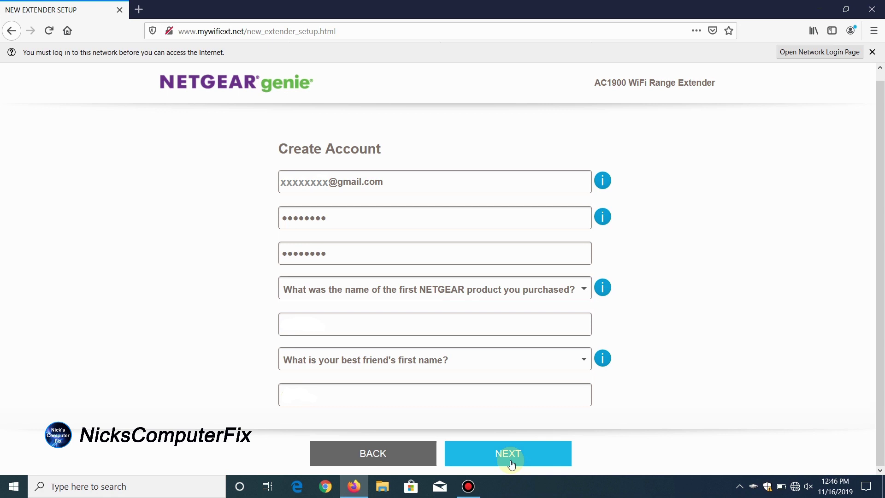
pyautogui.click(511, 463)
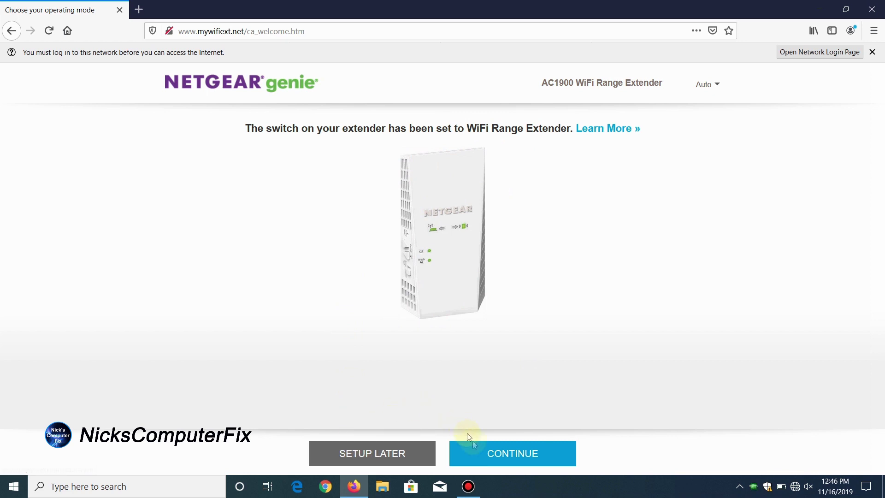
# - Continue in range extender mode and let the scan list nearby 2.4GHz and 5GHz networks
pyautogui.click(512, 456)
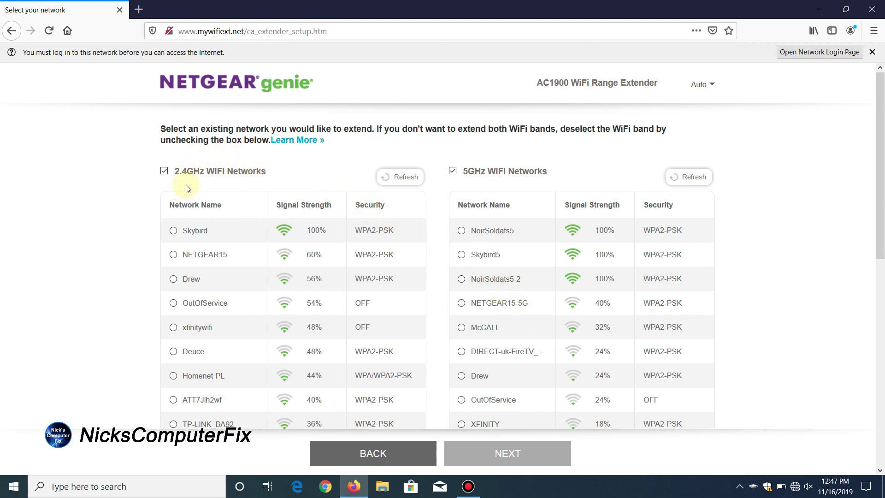
# - Choose Skybird for 2.4GHz and Skybird5 for 5GHz as the networks to extend, then proceed
pyautogui.click(173, 233)
pyautogui.click(461, 255)
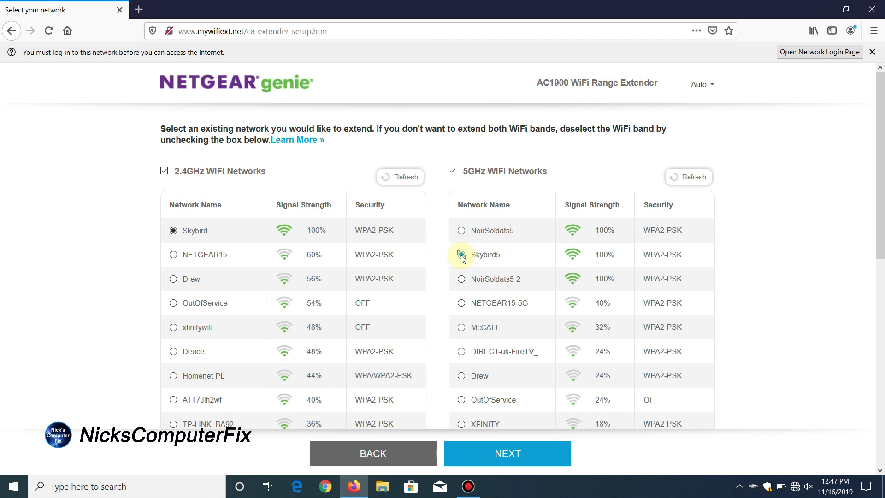
pyautogui.click(508, 461)
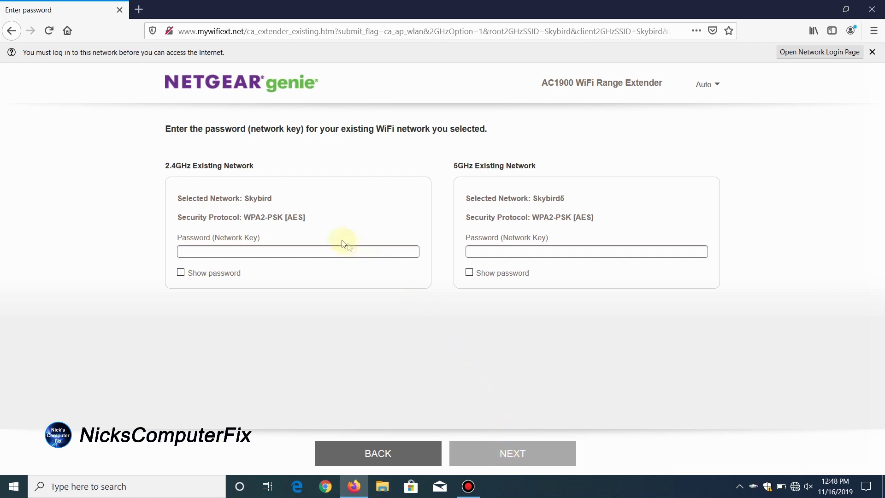
# - Enter the Skybird and Skybird5 network passwords and advance to the extended network naming page
pyautogui.click(198, 256)
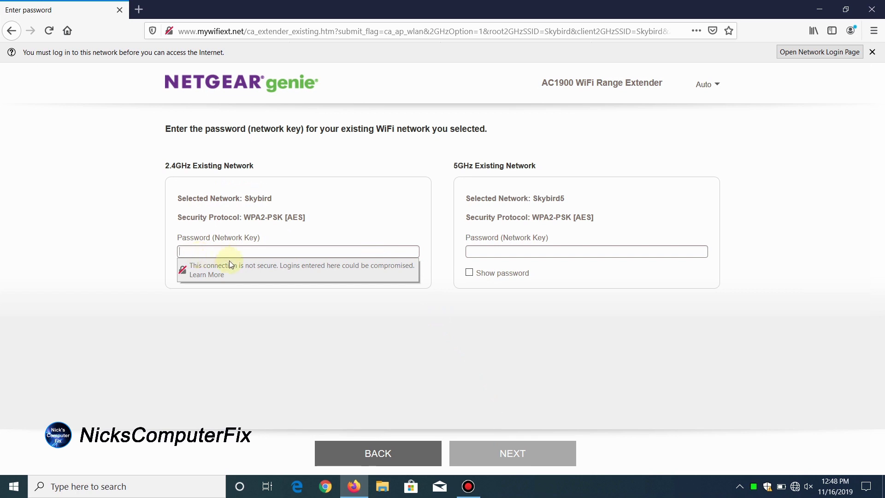
pyautogui.write('***')
pyautogui.write('*****')
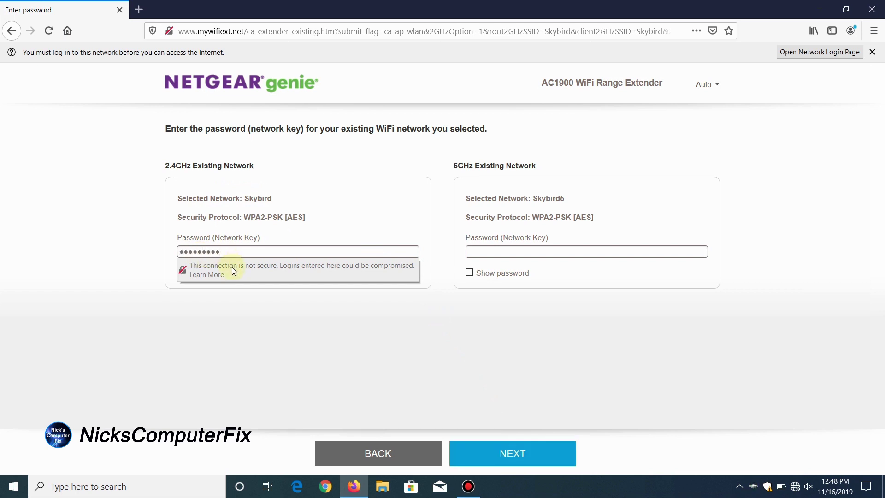
pyautogui.write('****')
pyautogui.click(507, 252)
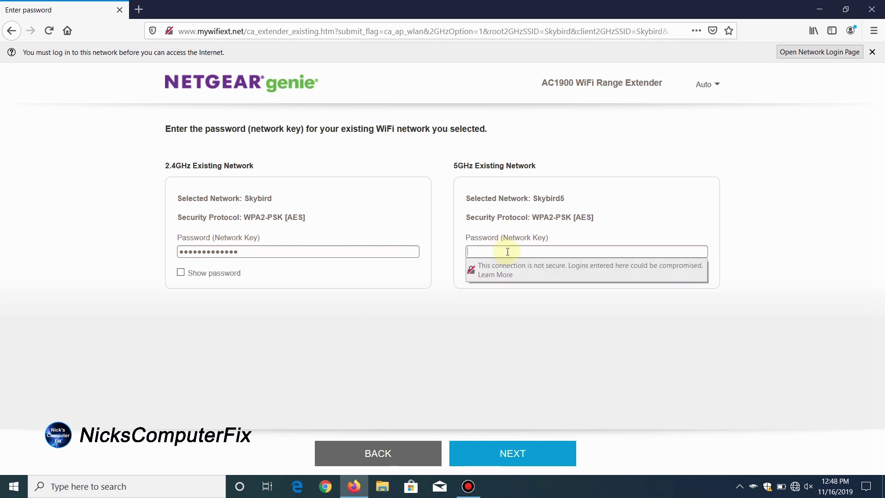
pyautogui.write('•••')
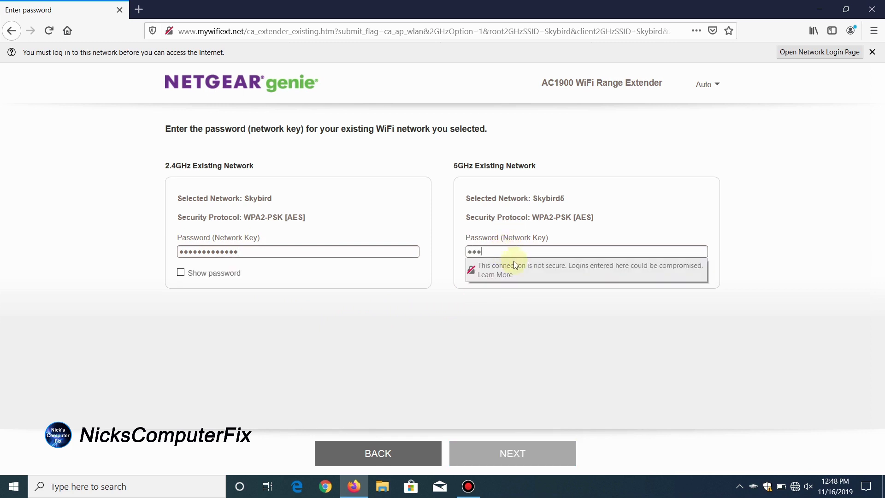
pyautogui.write('•')
pyautogui.write('•')
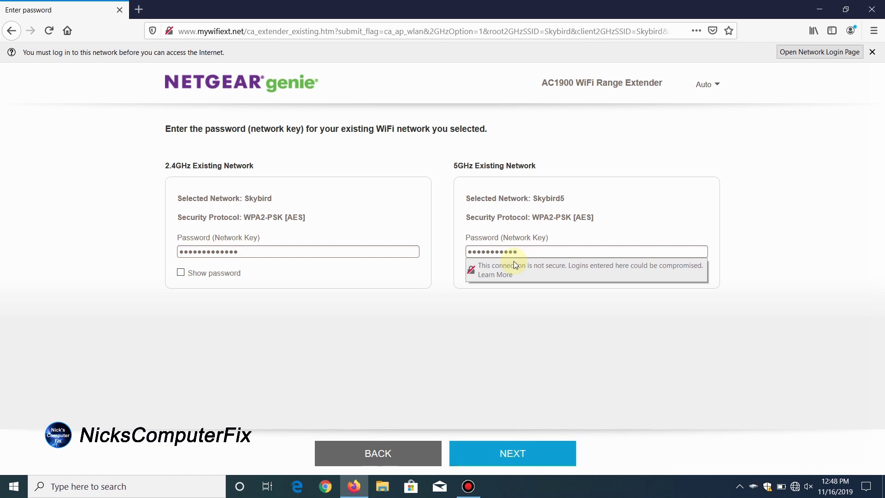
pyautogui.write('•')
pyautogui.click(238, 286)
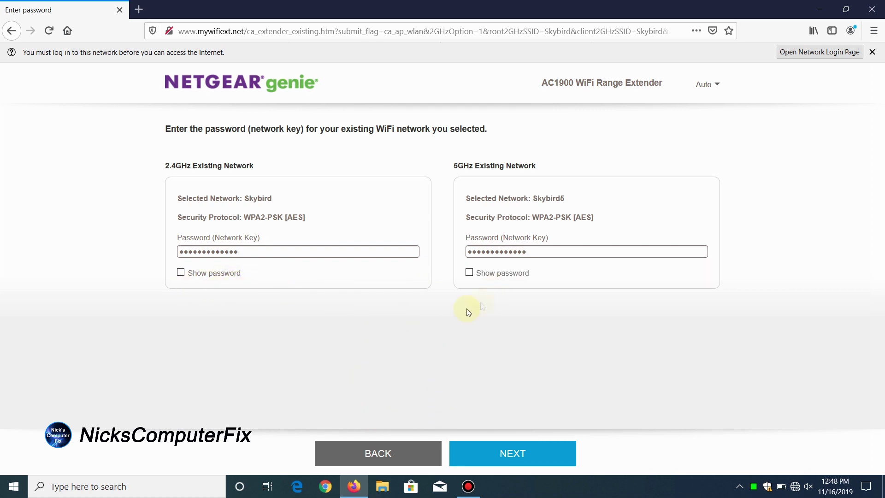
pyautogui.click(505, 454)
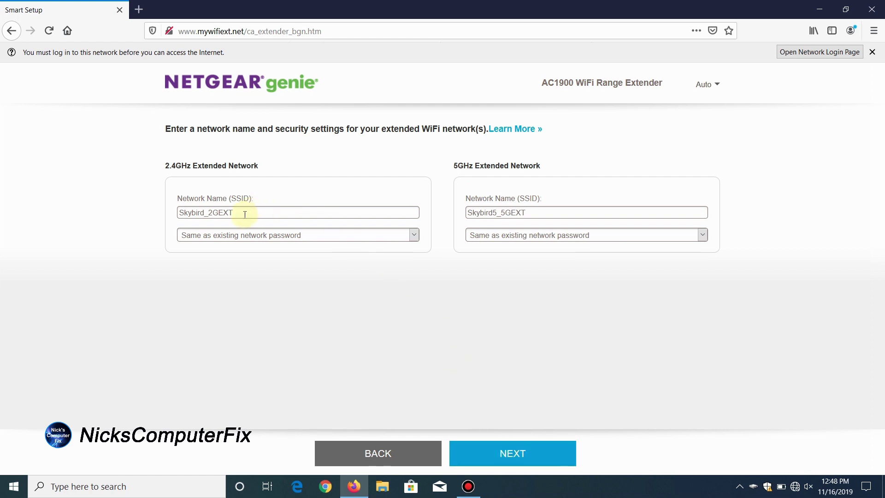
# - Rename the extended SSIDs to Skybird_2Blue and Skybird5_5GBlue by replacing the EXT endings with Blue
pyautogui.click(216, 213)
pyautogui.moveTo(208, 213); pyautogui.dragTo(255, 216)
pyautogui.write('Blue')
pyautogui.moveTo(534, 214); pyautogui.dragTo(513, 215)
pyautogui.write('Blue')
pyautogui.click(536, 212)
# - Submit the renamed extended network settings and let the extender restart
pyautogui.click(503, 456)
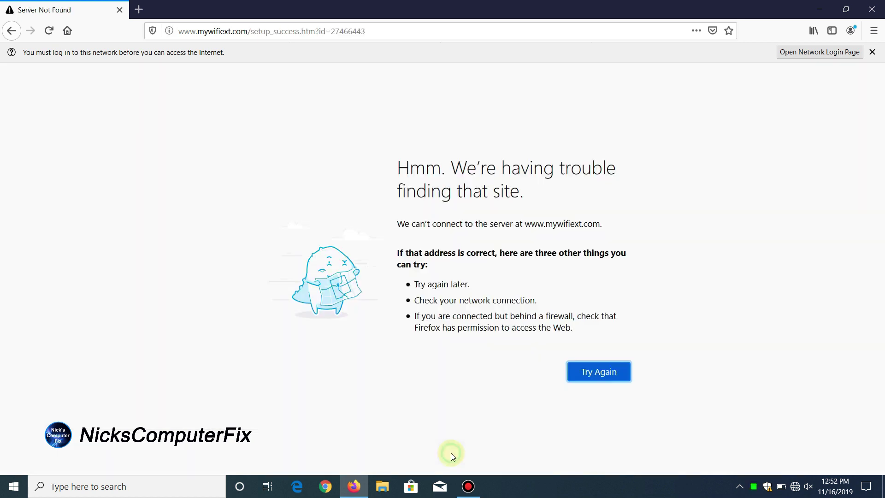
# - Retry the setup page, then connect the laptop to Skybird5_5GBlue with its security key
pyautogui.click(596, 373)
pyautogui.click(794, 491)
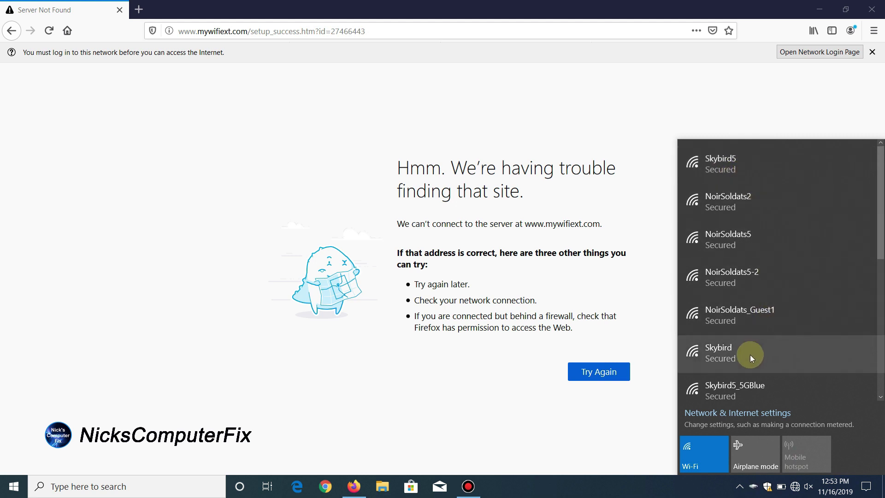
pyautogui.scroll(-2, 749, 355)
pyautogui.scroll(-1, 748, 354)
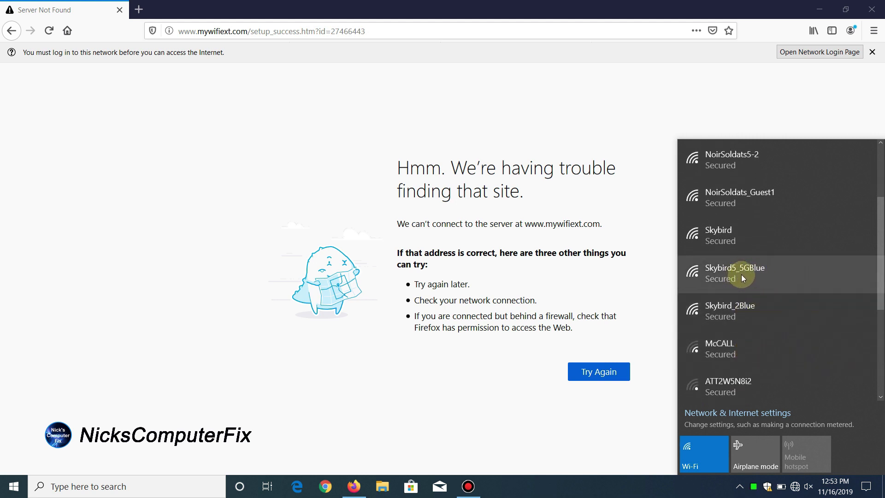
pyautogui.scroll(-1, 742, 275)
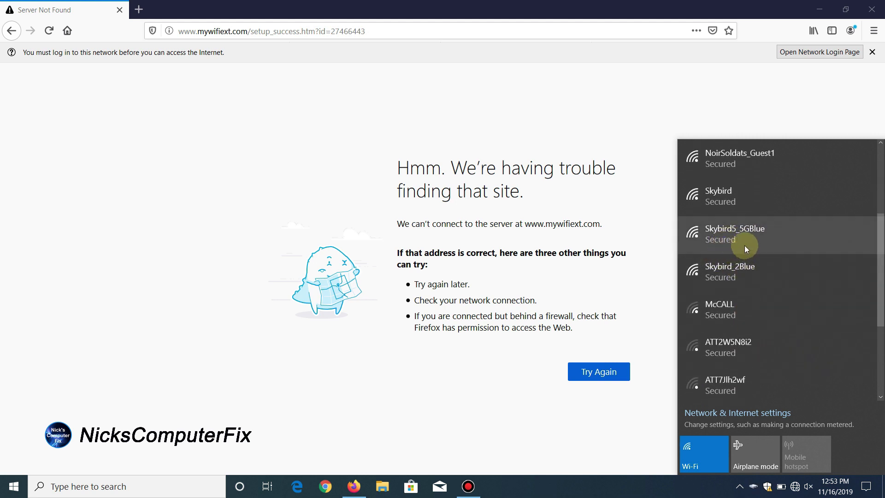
pyautogui.scroll(-2, 738, 236)
pyautogui.scroll(1, 739, 236)
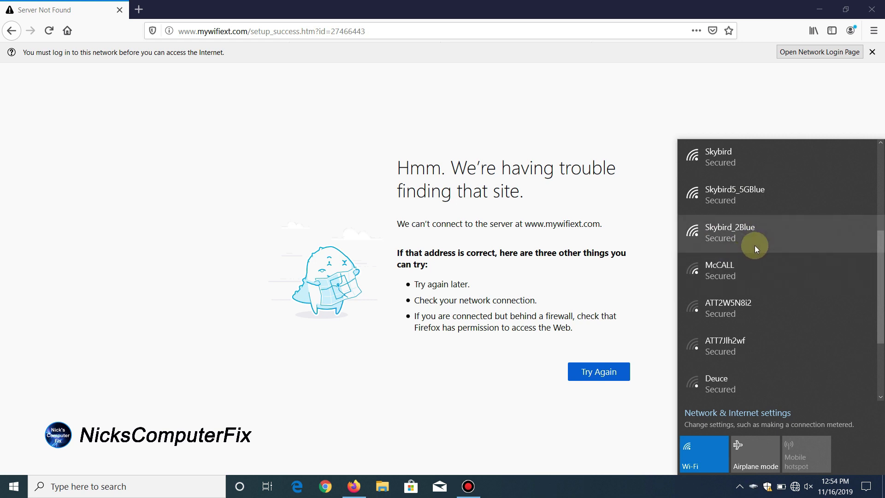
pyautogui.click(735, 195)
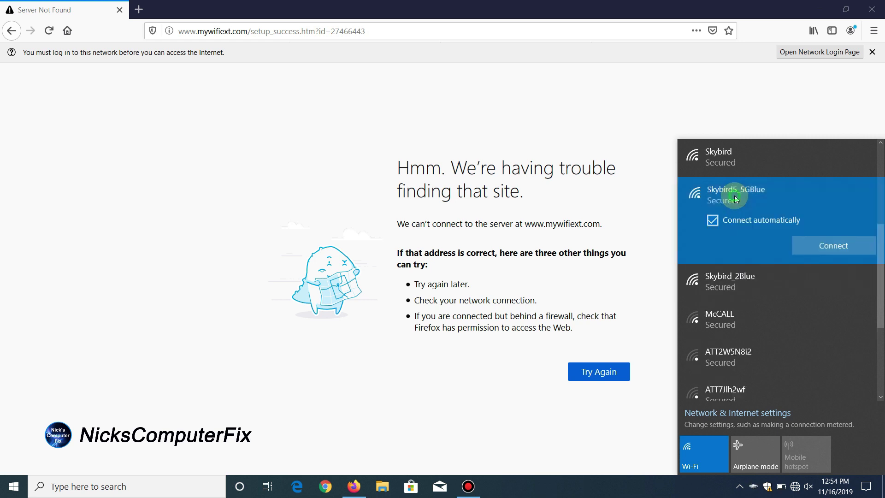
pyautogui.click(812, 253)
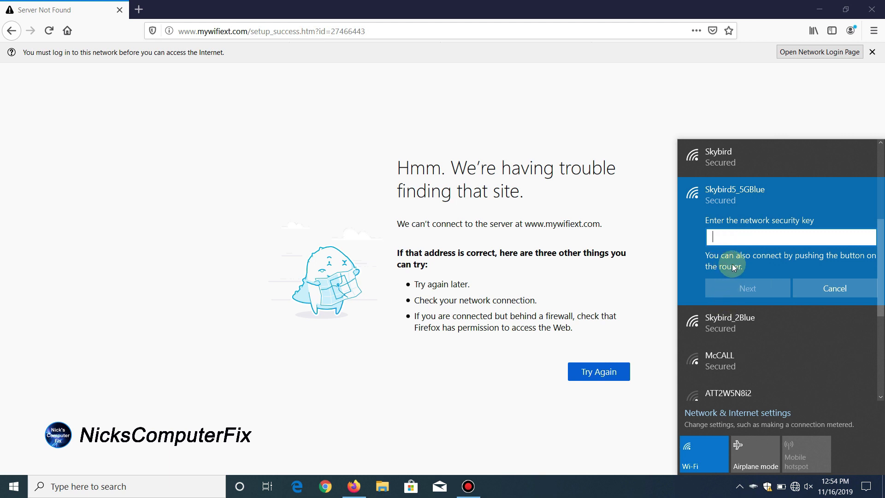
pyautogui.write('a')
pyautogui.write('aa')
pyautogui.write('a')
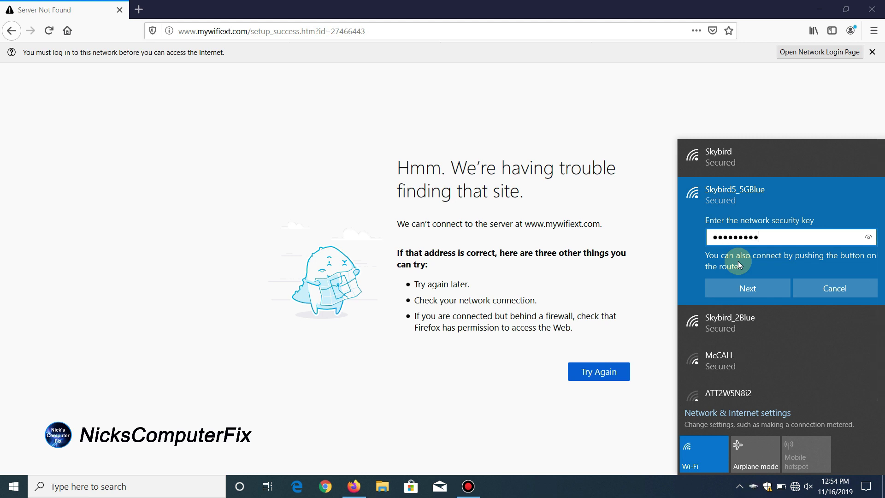
pyautogui.write('aaa')
pyautogui.write('a')
pyautogui.click(763, 291)
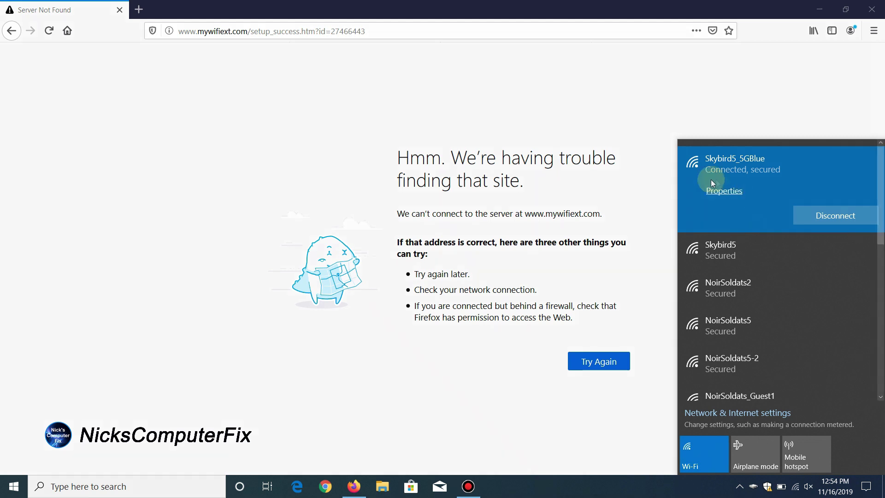
# - Dismiss the Wi-Fi list and begin a Google search for 'book', showing suggestions
pyautogui.click(600, 362)
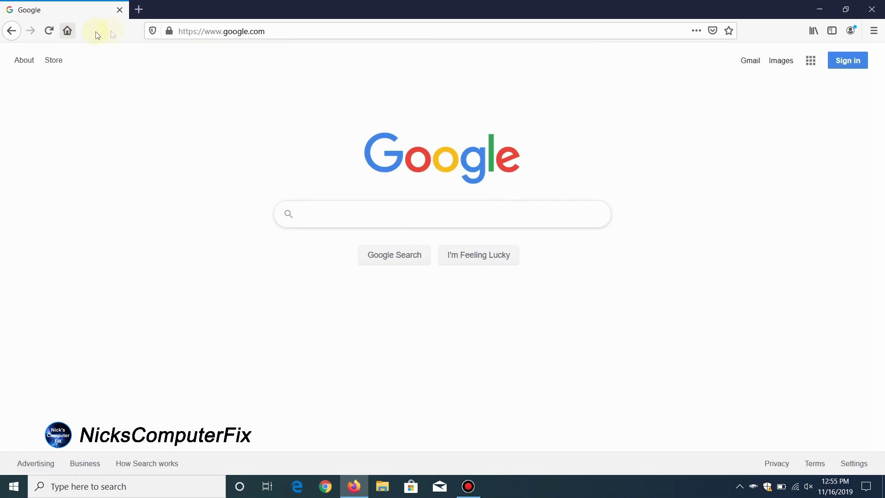
pyautogui.click(404, 214)
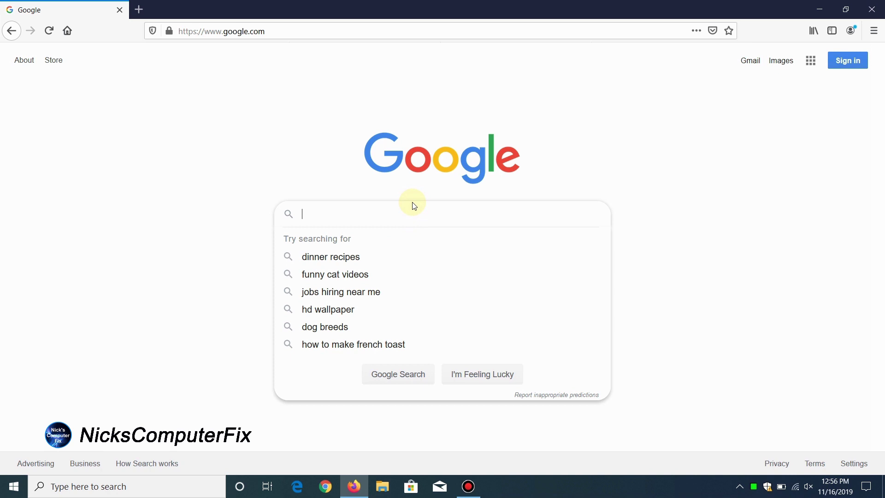
pyautogui.write('boo')
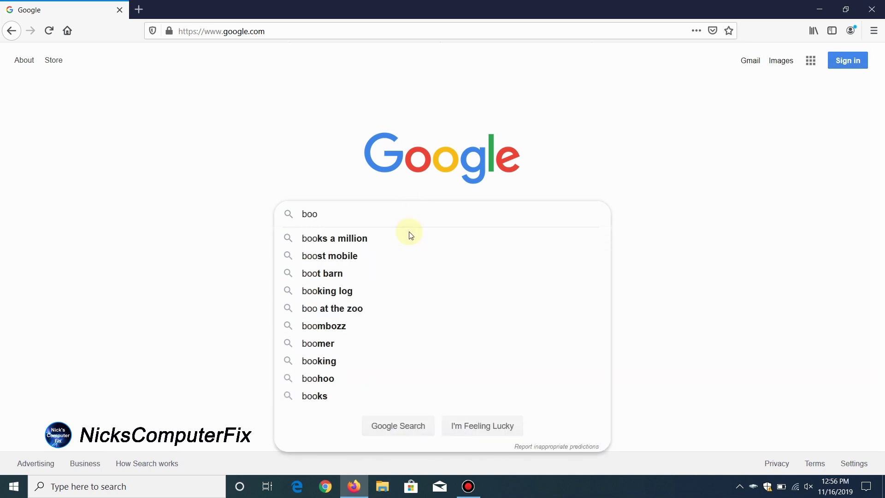
pyautogui.write('k')
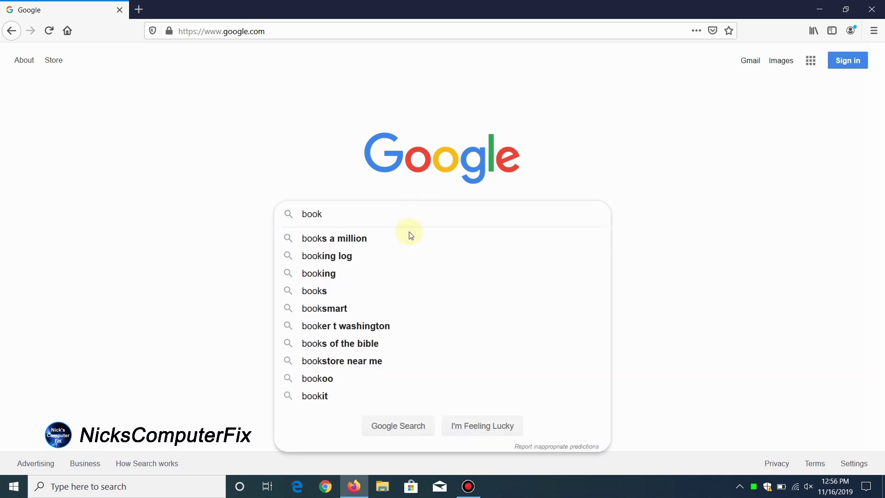